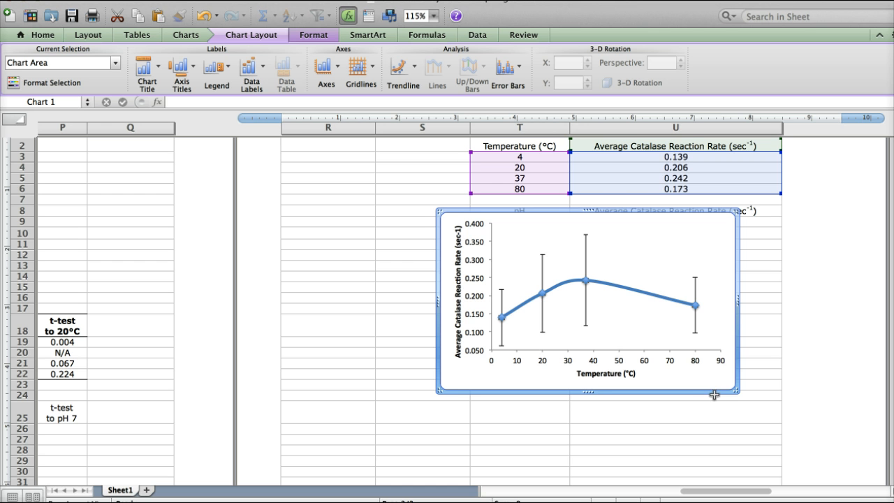
pyautogui.moveTo(696, 307)
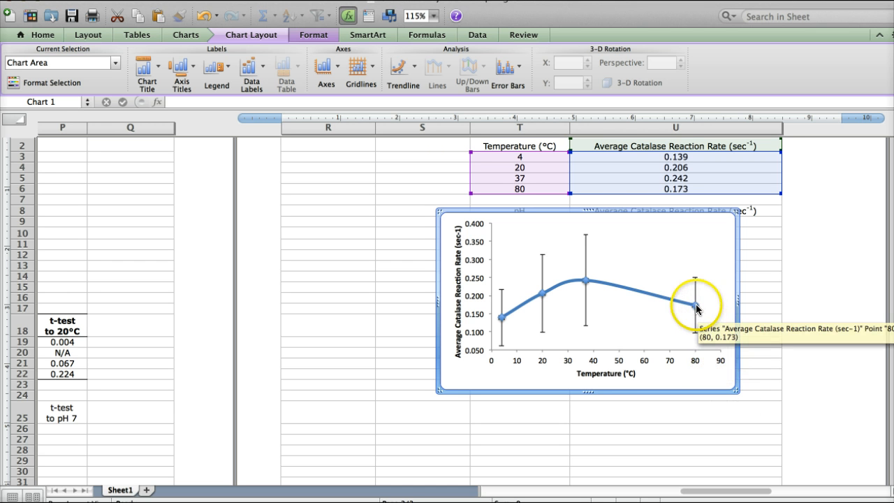
pyautogui.click(630, 428)
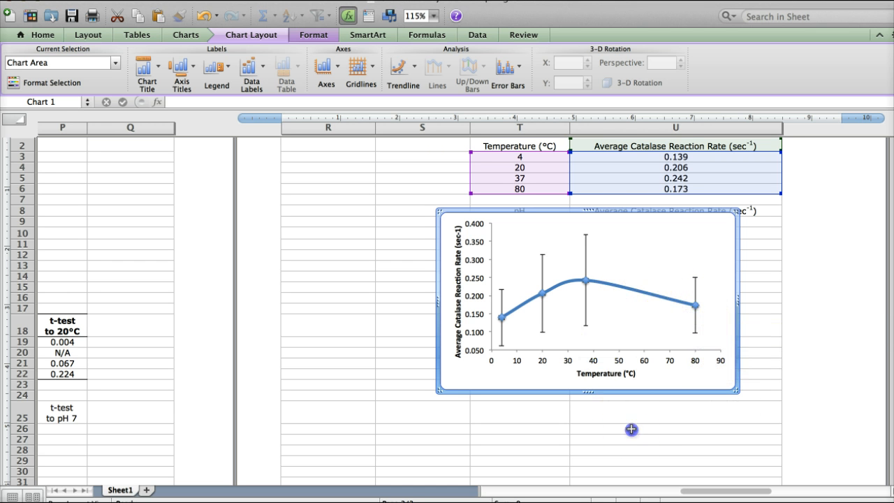
pyautogui.click(695, 307)
pyautogui.click(680, 314)
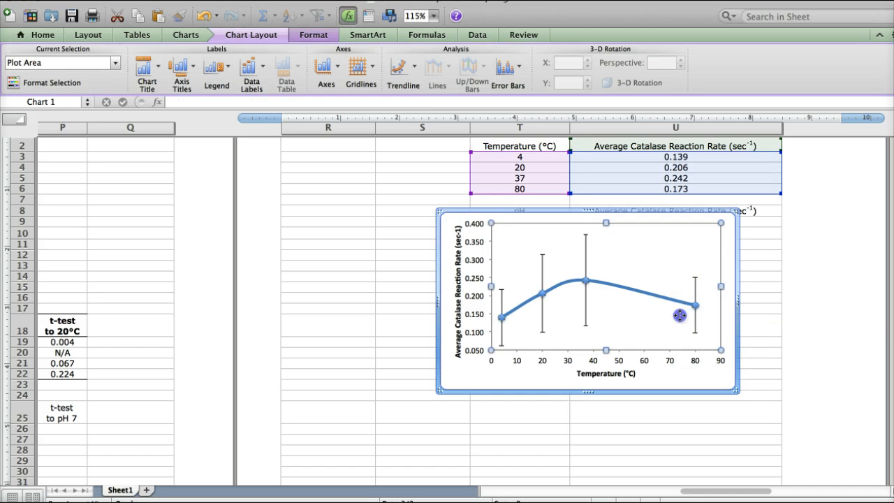
pyautogui.click(728, 328)
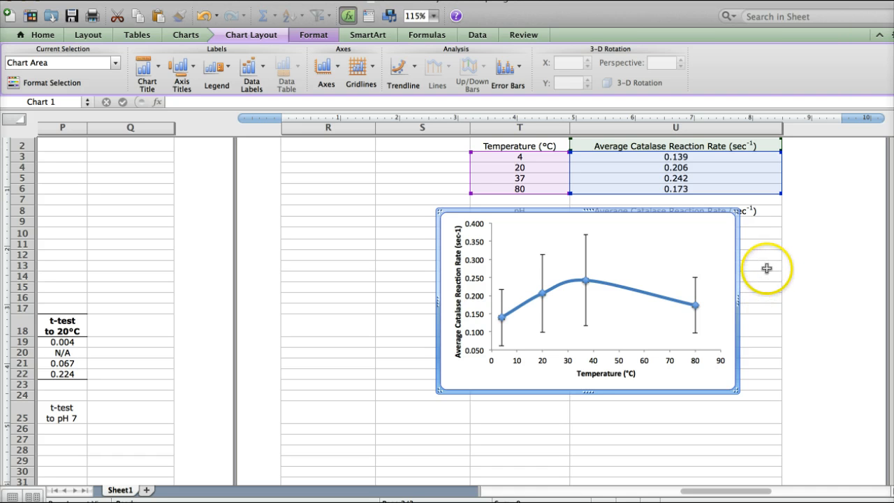
# Zoom the sheet to 200% and inspect the chart's data points and error bars.
pyautogui.click(434, 15)
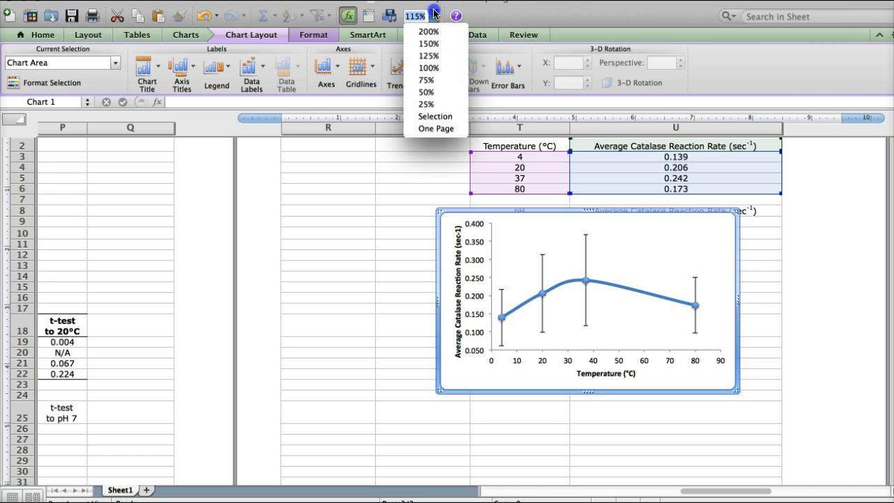
pyautogui.click(430, 32)
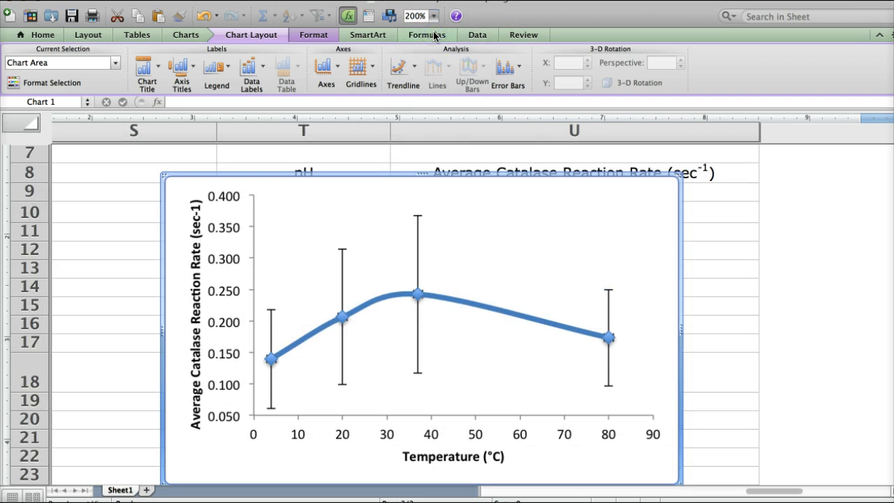
pyautogui.click(347, 322)
pyautogui.click(565, 353)
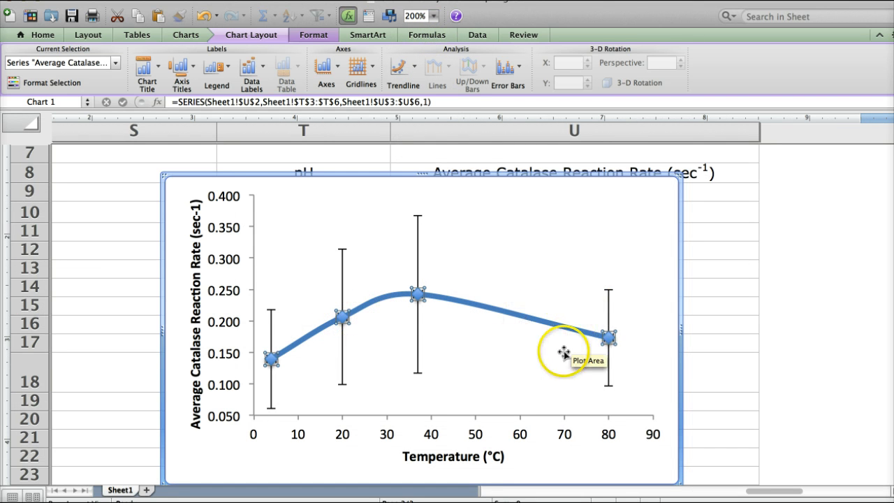
pyautogui.click(620, 333)
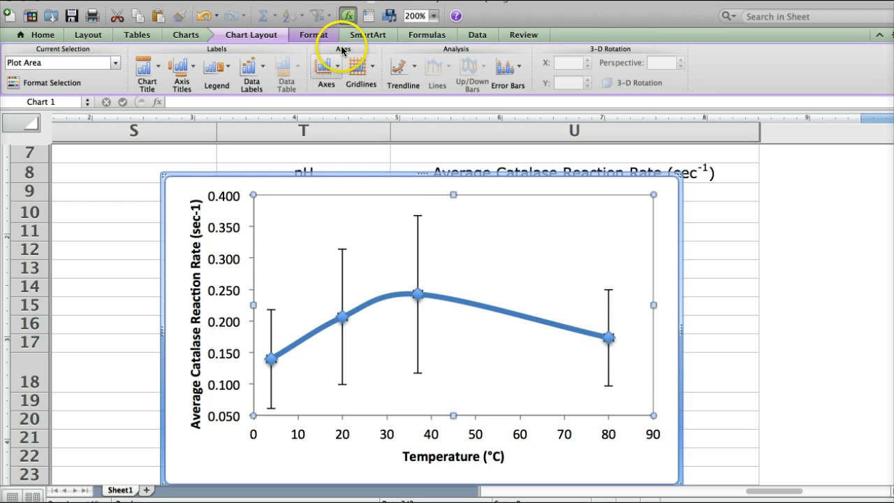
pyautogui.click(432, 14)
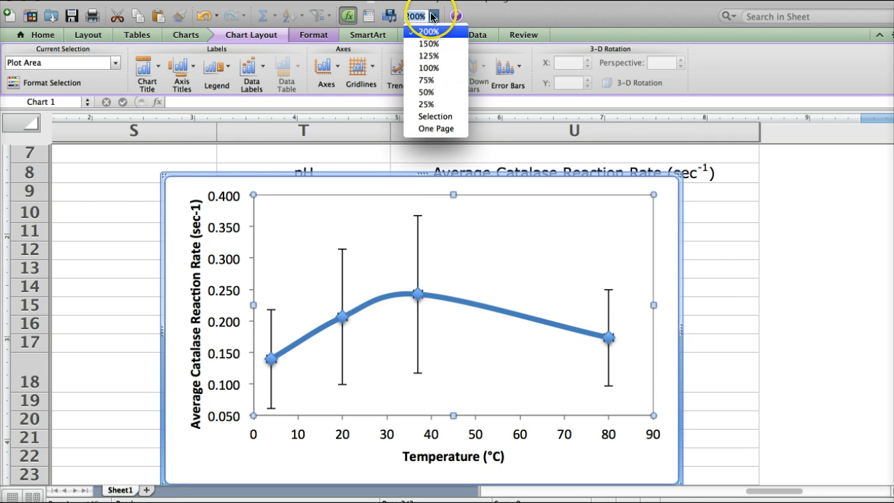
pyautogui.click(727, 271)
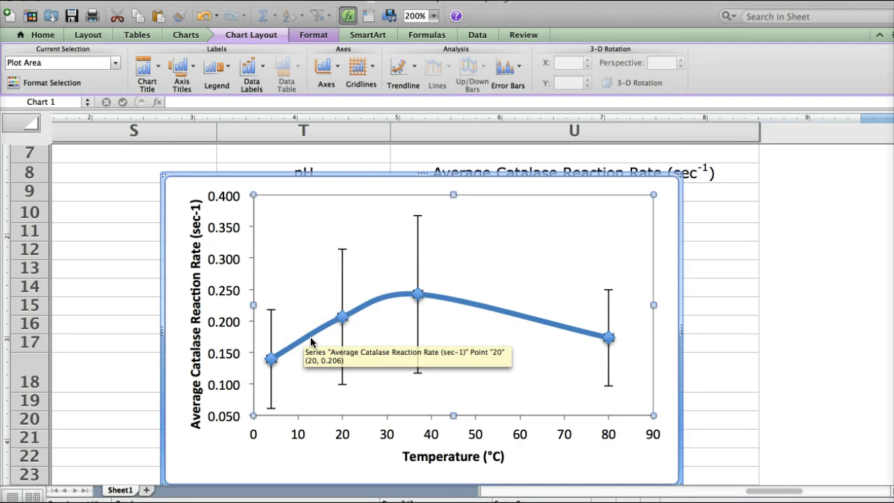
pyautogui.scroll(-3, 311, 341)
pyautogui.scroll(3, 311, 340)
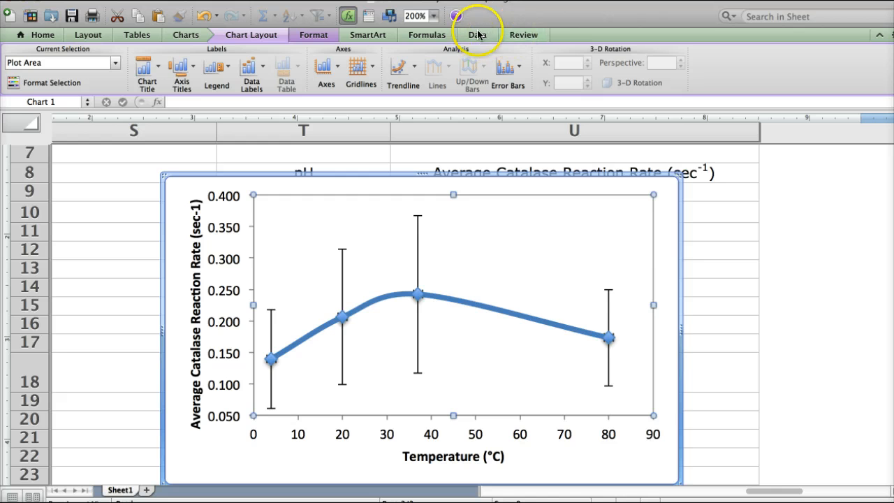
pyautogui.click(432, 16)
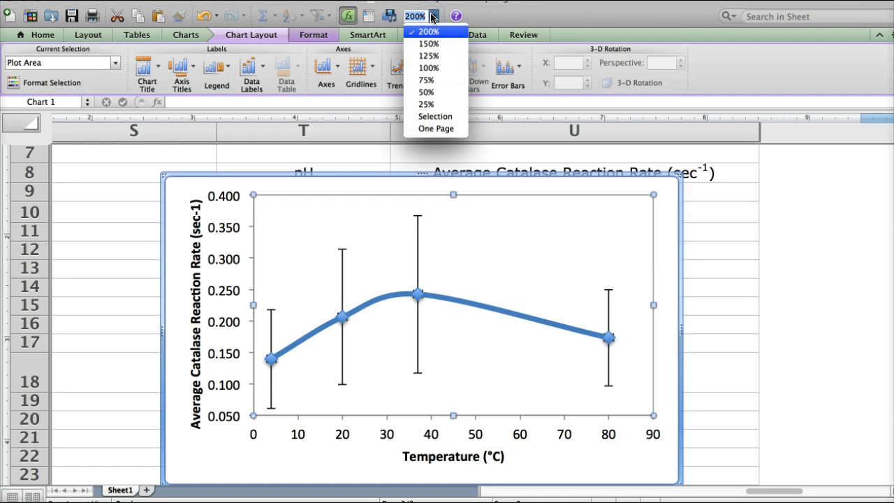
pyautogui.click(432, 16)
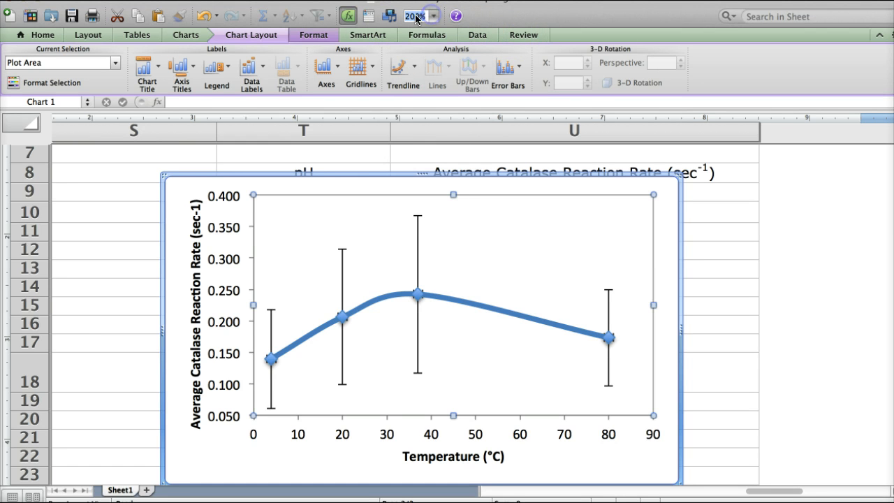
pyautogui.click(82, 36)
pyautogui.click(136, 39)
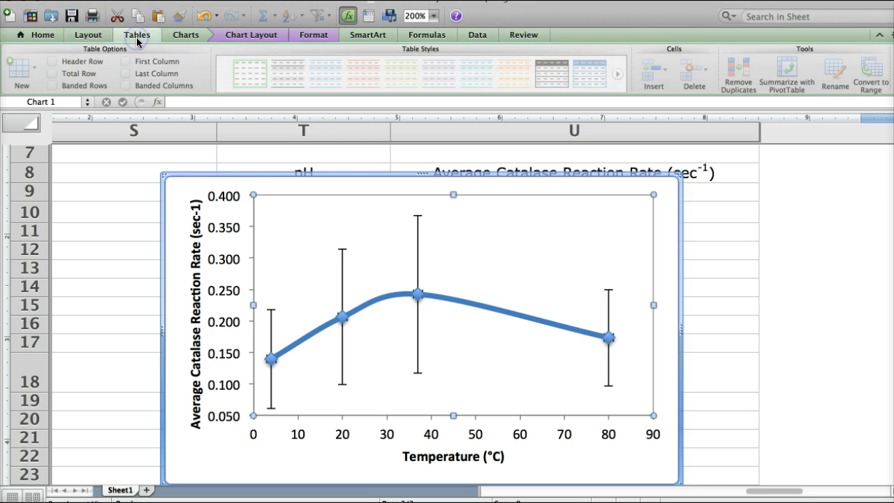
pyautogui.click(184, 34)
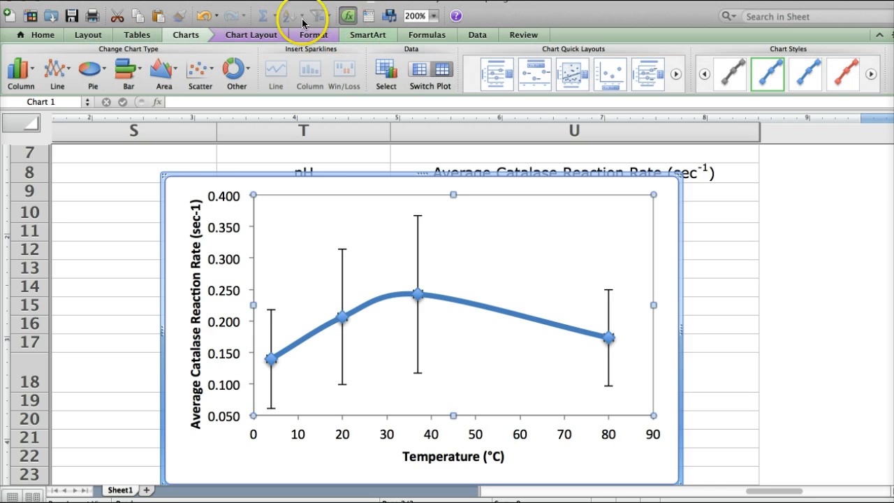
# Try to set a custom sheet magnification of 500%.
pyautogui.click(146, 1)
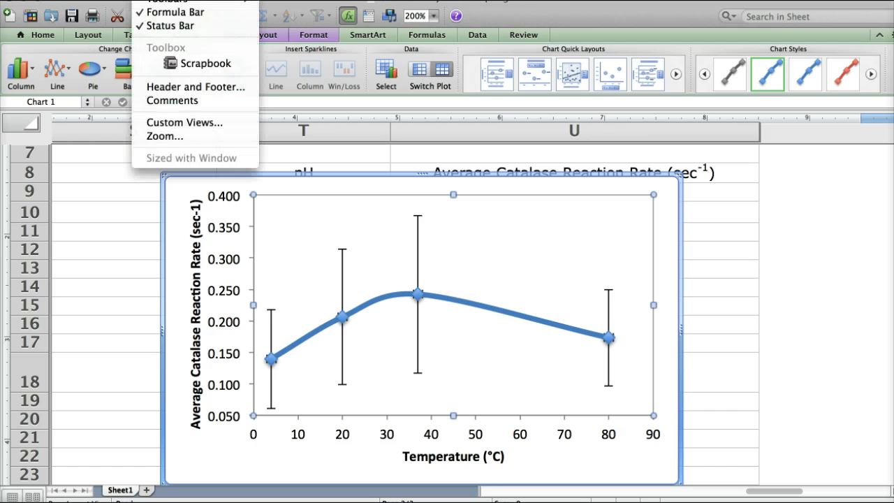
pyautogui.click(224, 135)
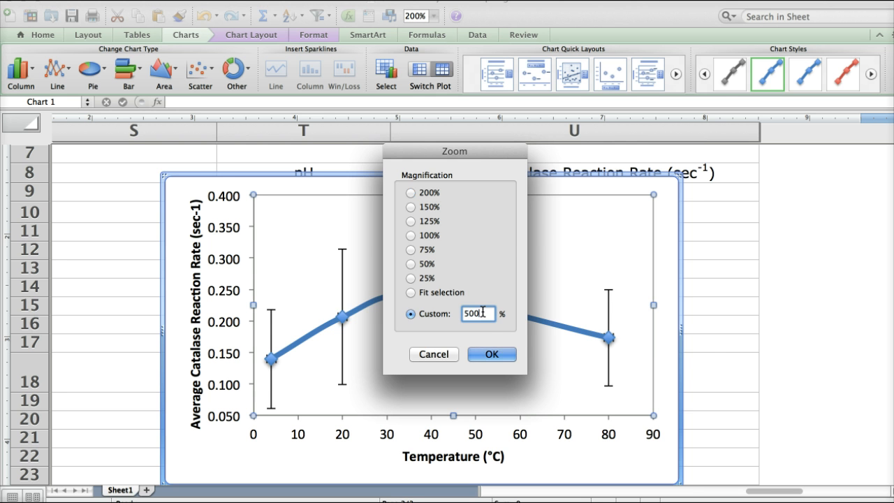
pyautogui.click(499, 354)
pyautogui.click(580, 272)
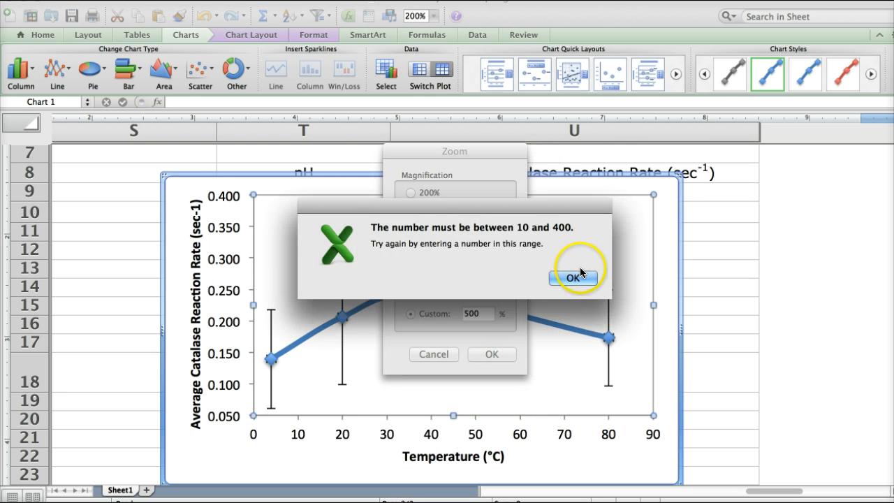
pyautogui.click(575, 277)
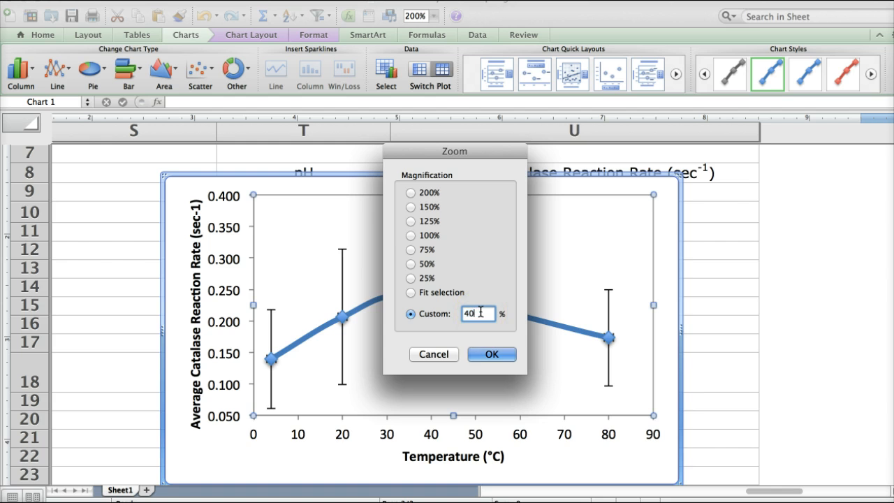
# Set the custom magnification to 400% and examine the chart's data markers at 37 and 80 °C.
pyautogui.press('Return')
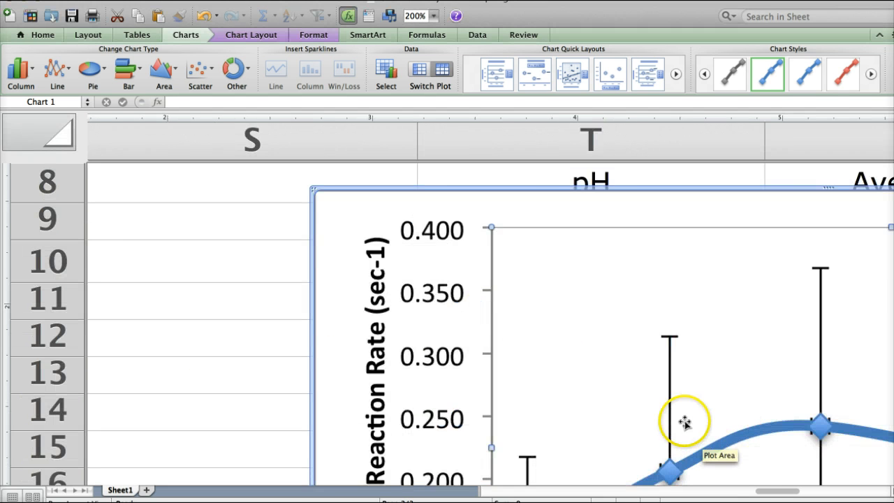
pyautogui.hscroll(5, 684, 422)
pyautogui.scroll(-1, 685, 422)
pyautogui.scroll(-1, 684, 422)
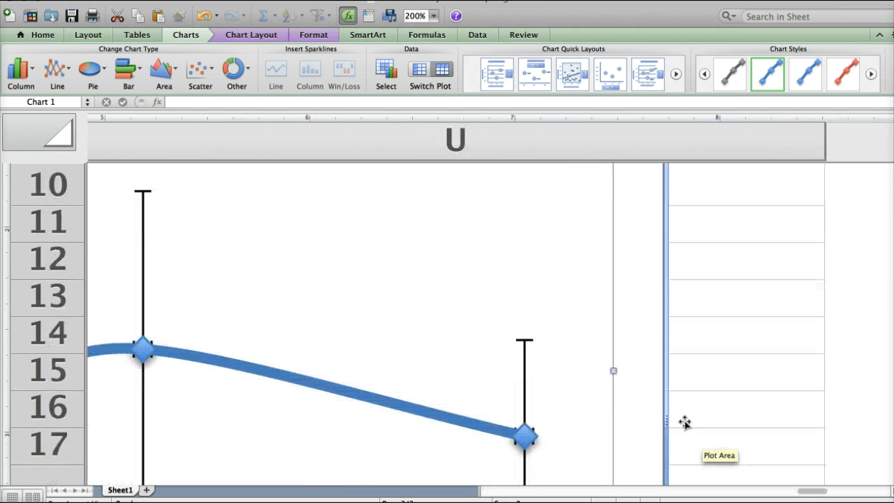
pyautogui.click(533, 426)
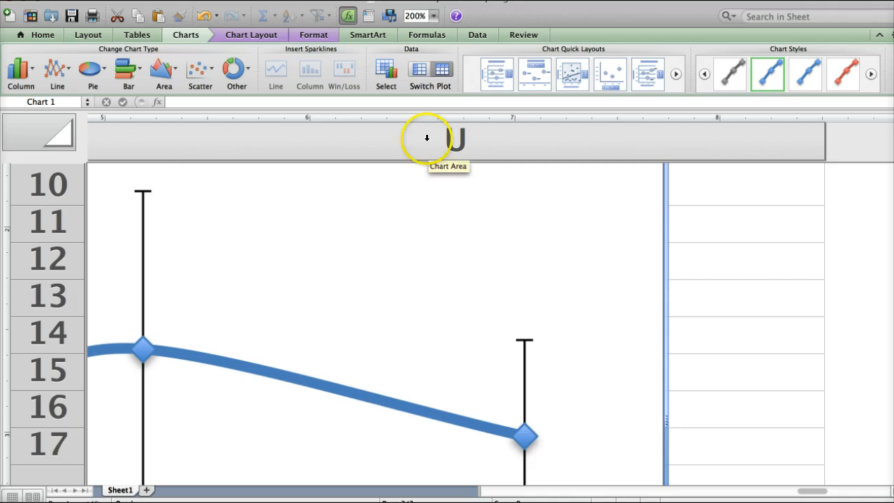
# Set the sheet zoom to 100% and bring the temperature chart and its data table into view.
pyautogui.click(427, 16)
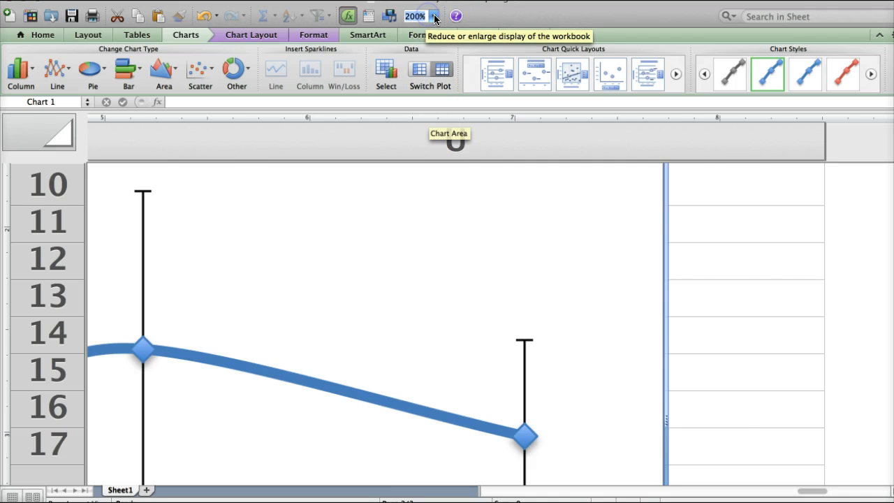
pyautogui.click(431, 16)
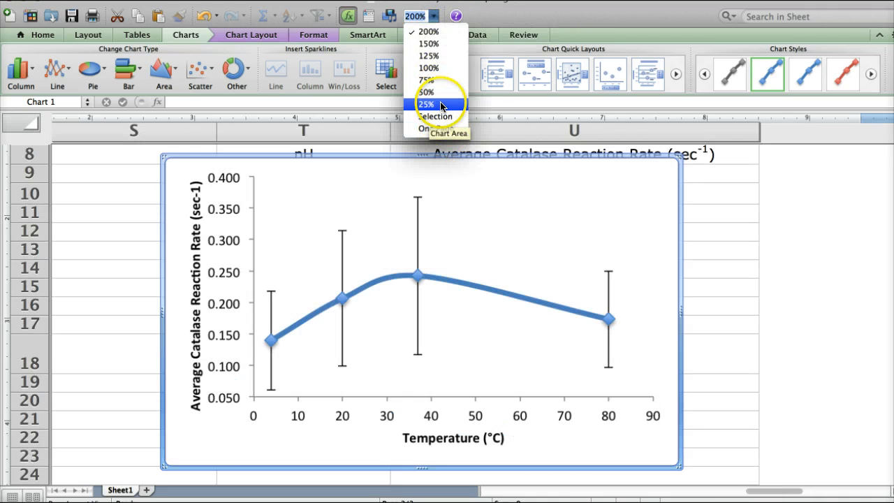
pyautogui.click(441, 67)
pyautogui.hscroll(-8, 347, 327)
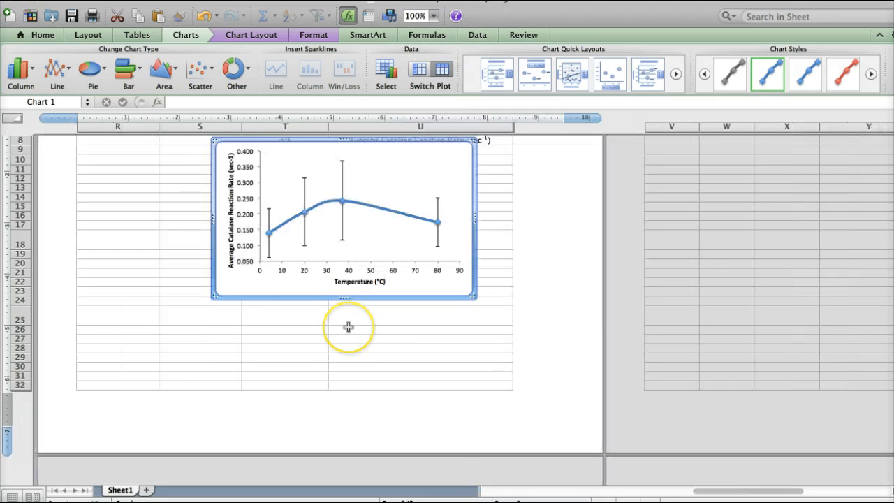
pyautogui.scroll(4, 347, 327)
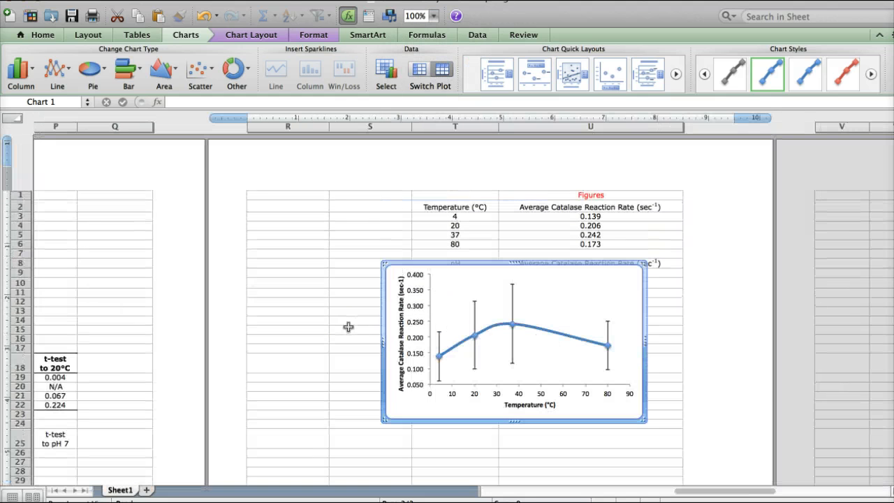
# Select the catalase reaction rate series in the temperature chart and color its line black.
pyautogui.moveTo(599, 342)
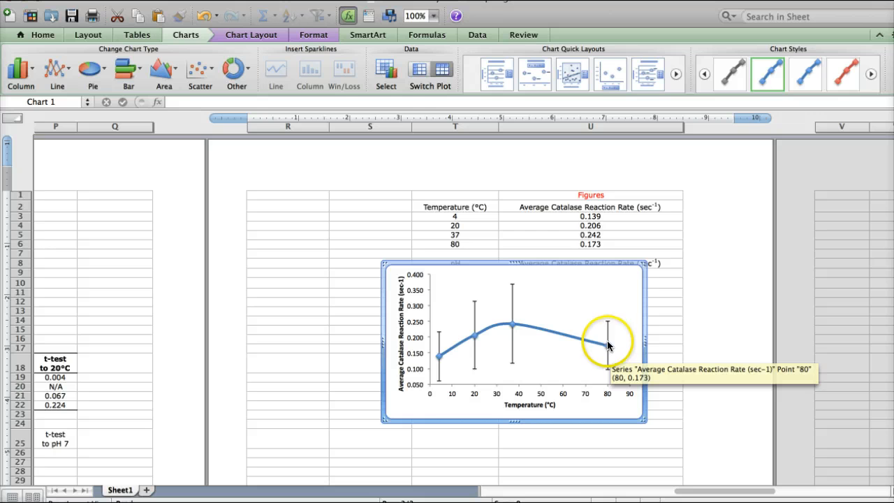
pyautogui.click(608, 345)
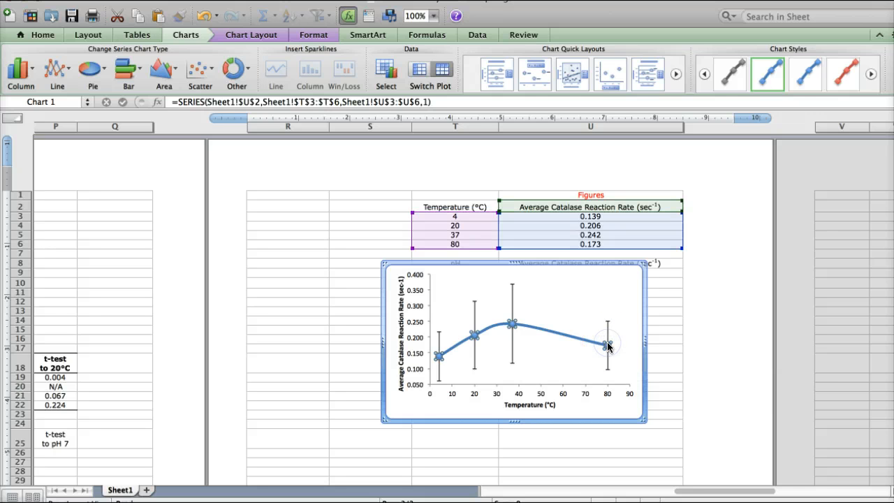
pyautogui.moveTo(437, 356)
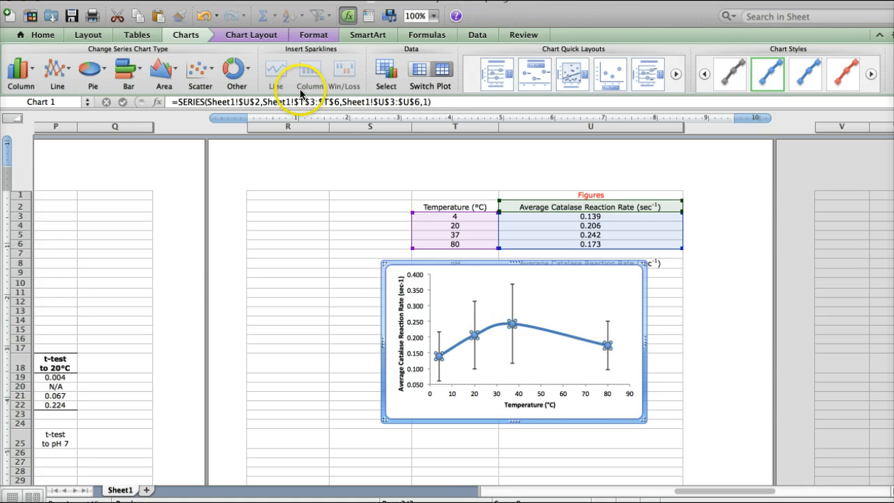
pyautogui.click(308, 36)
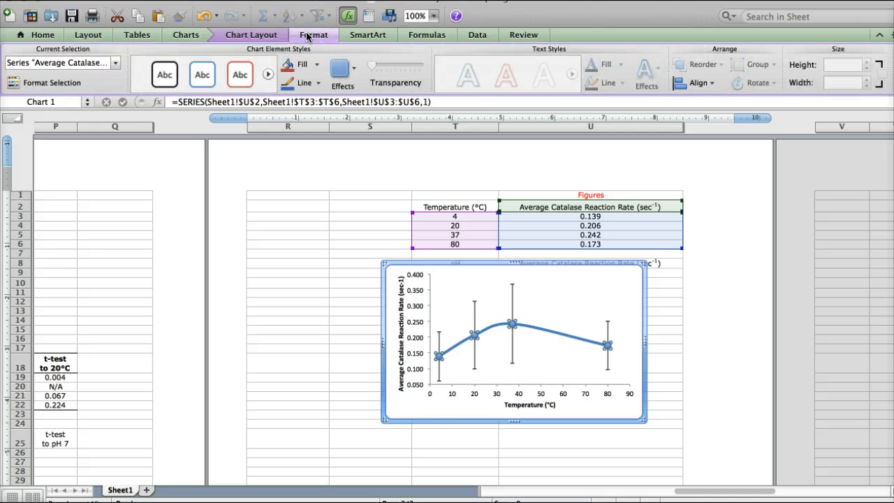
pyautogui.click(320, 83)
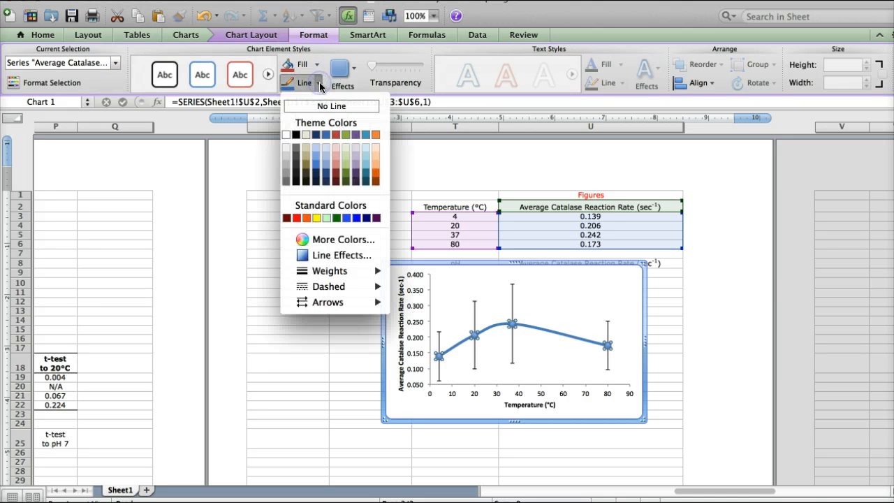
pyautogui.click(297, 135)
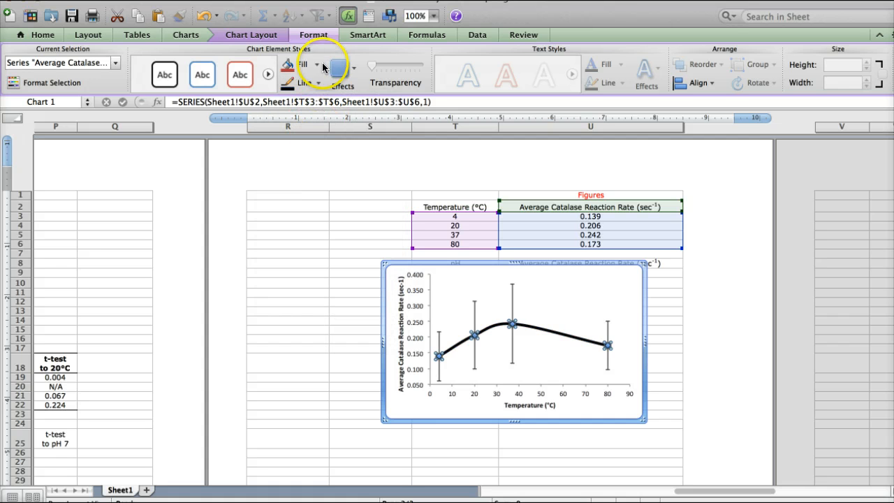
# Fill the series' data markers with white and deselect the chart.
pyautogui.click(316, 65)
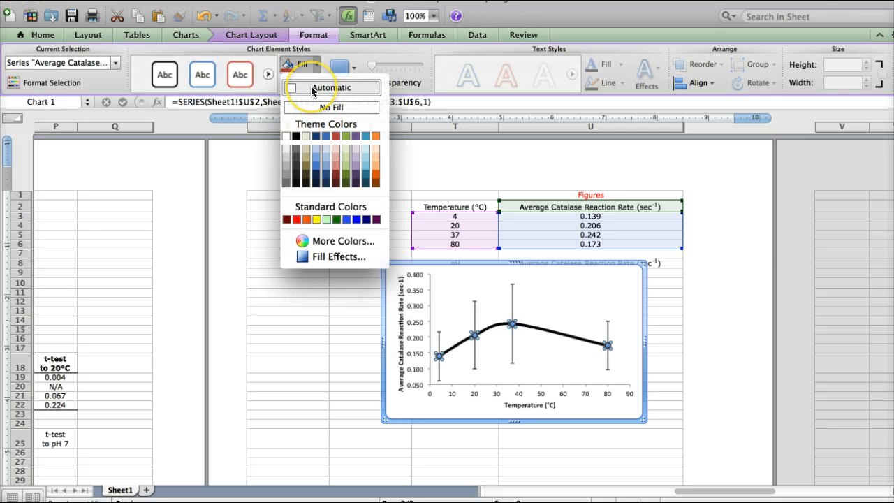
pyautogui.click(286, 137)
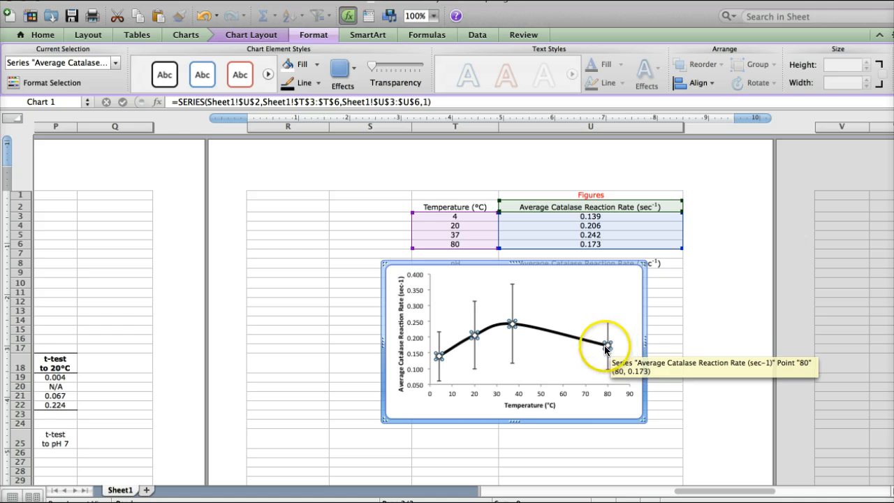
pyautogui.click(672, 346)
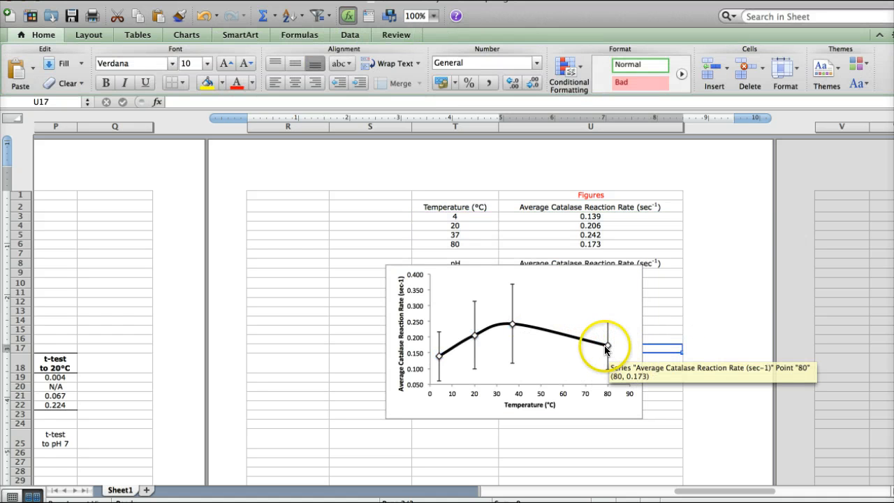
# Change the catalase reaction rate series' marker style to circles and deselect the chart.
pyautogui.click(606, 347)
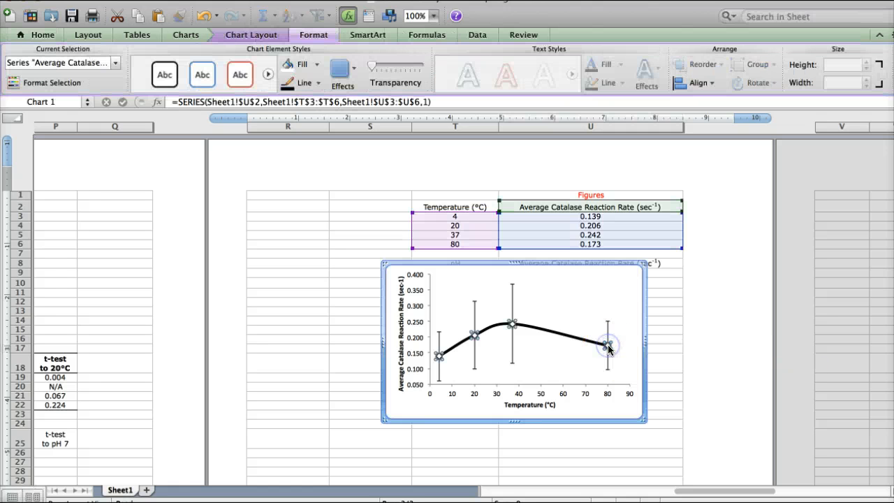
pyautogui.rightClick(608, 349)
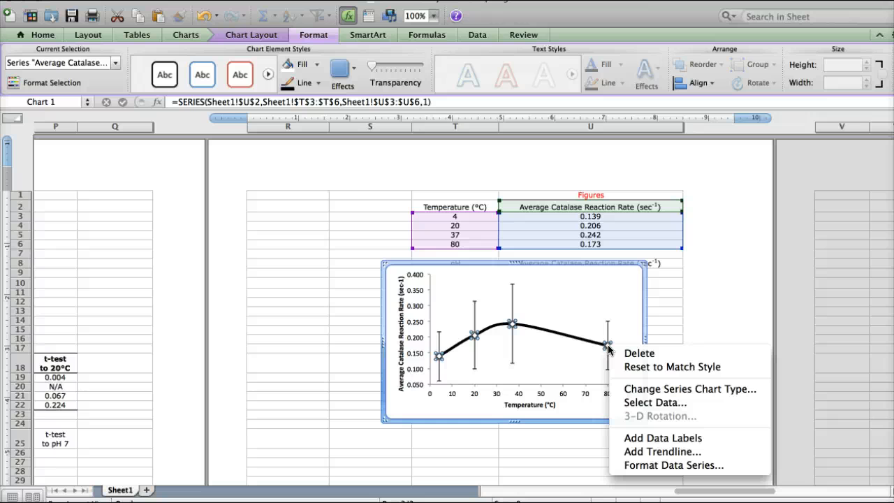
pyautogui.click(645, 465)
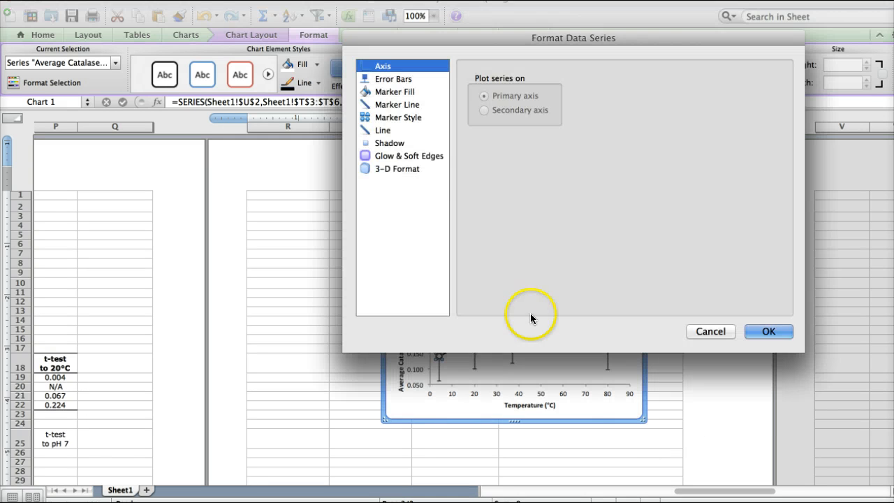
pyautogui.click(399, 117)
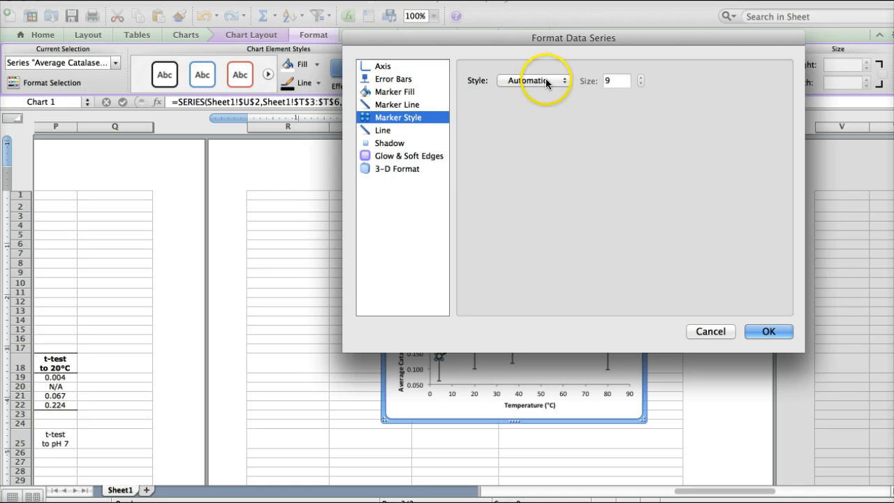
pyautogui.click(545, 80)
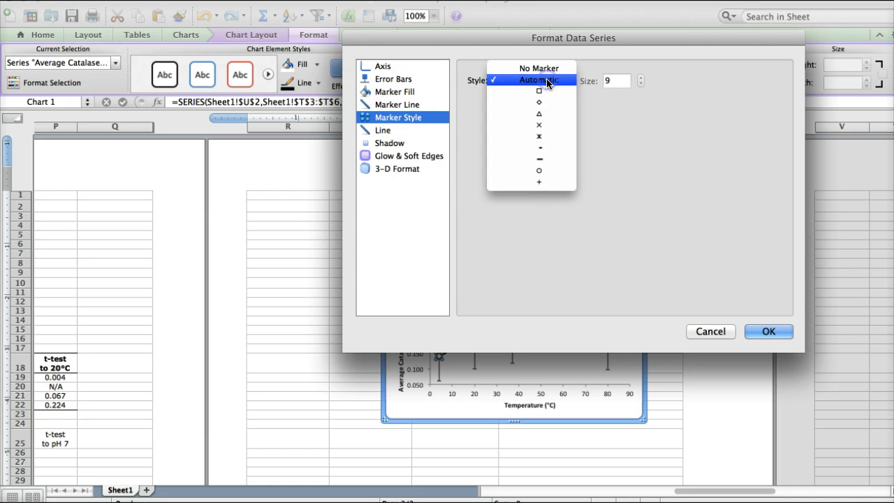
pyautogui.click(538, 171)
pyautogui.click(769, 330)
pyautogui.click(678, 328)
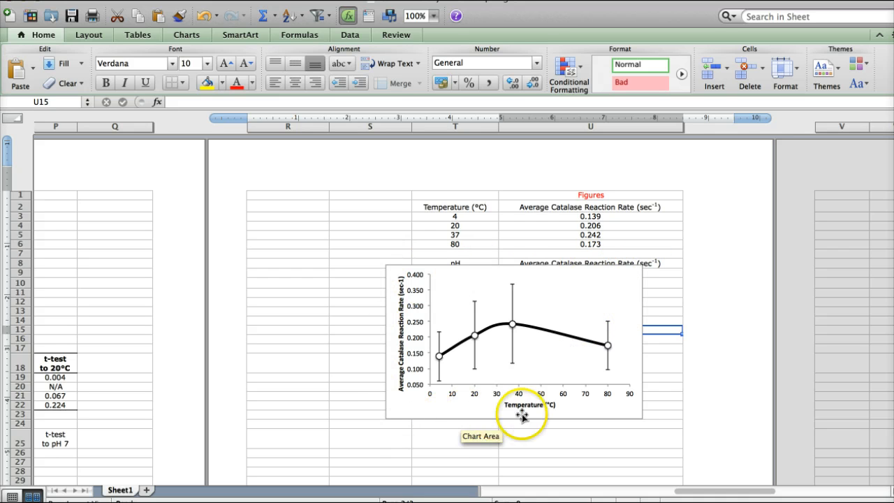
pyautogui.click(641, 412)
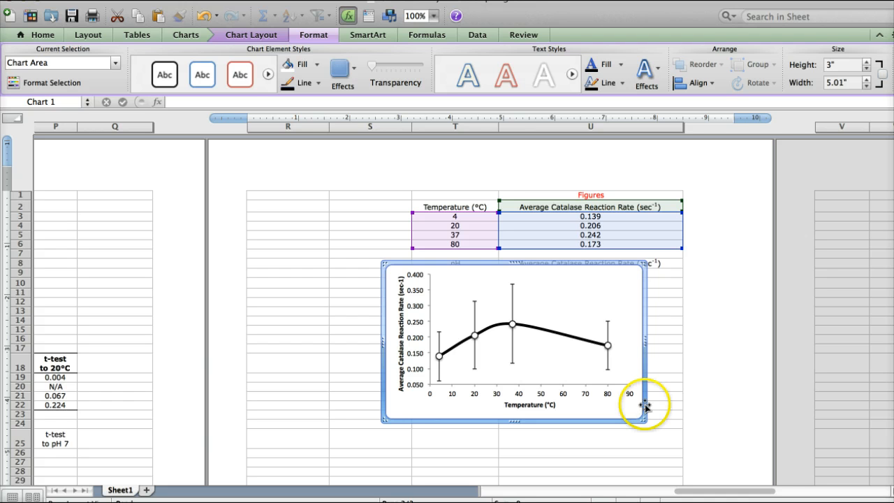
pyautogui.rightClick(643, 405)
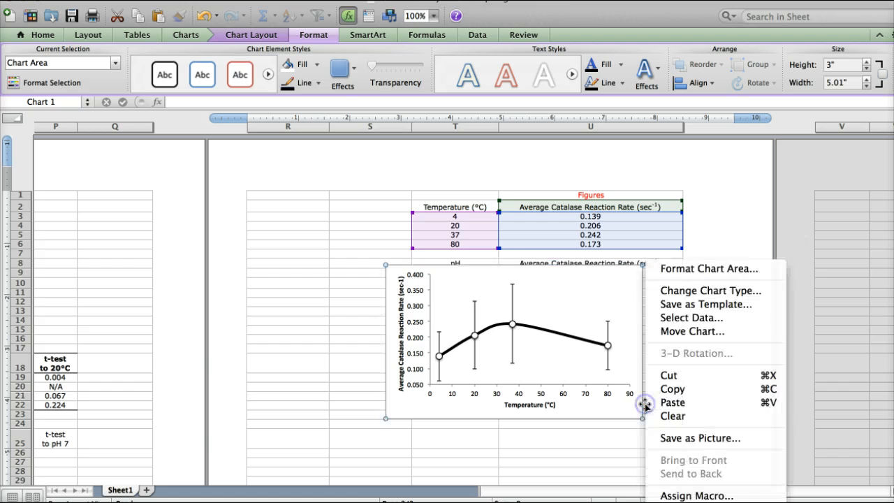
pyautogui.click(609, 425)
pyautogui.click(618, 421)
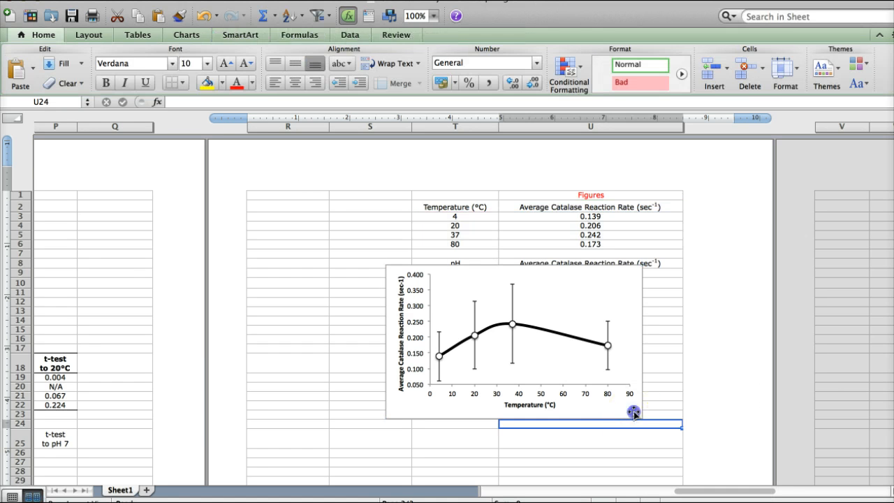
pyautogui.click(631, 409)
pyautogui.rightClick(640, 414)
pyautogui.click(625, 411)
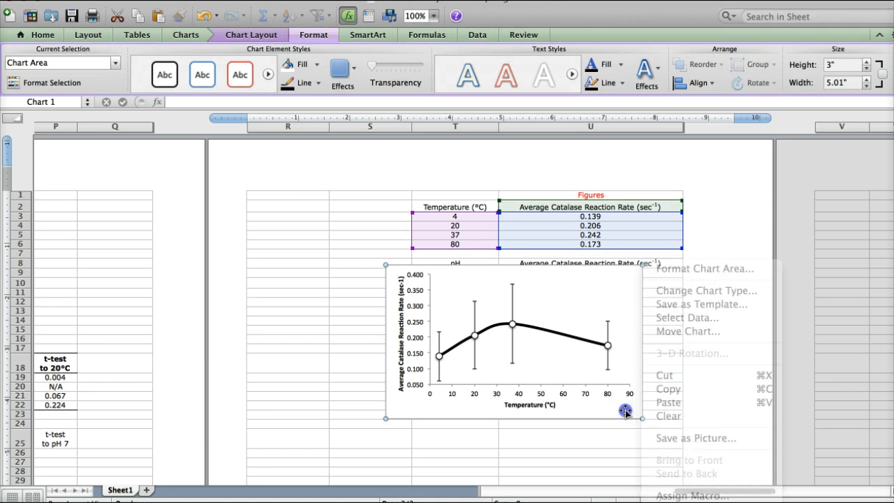
# Remove the border from the chart area by setting its line color to No Line, and deselect the chart.
pyautogui.rightClick(625, 410)
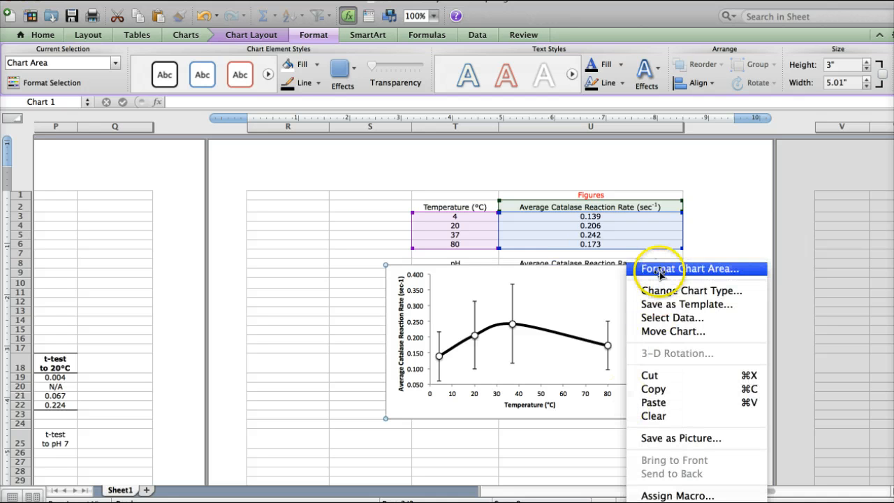
pyautogui.click(660, 271)
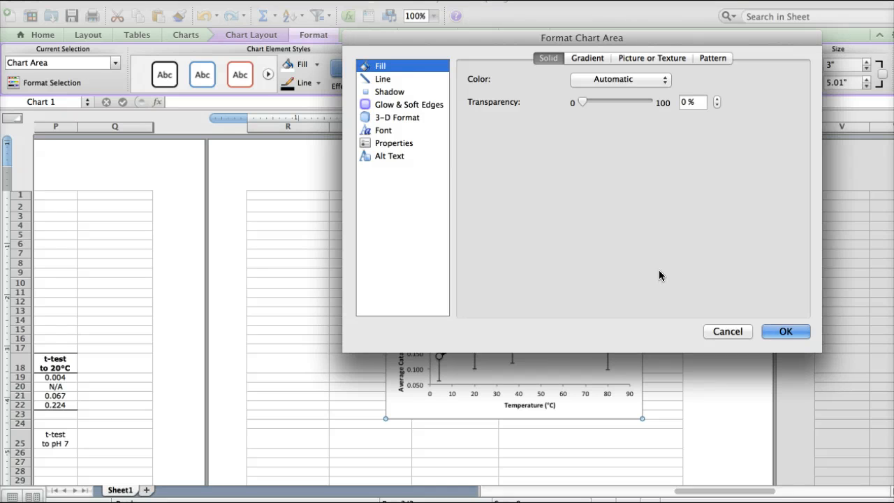
pyautogui.click(384, 80)
pyautogui.click(543, 79)
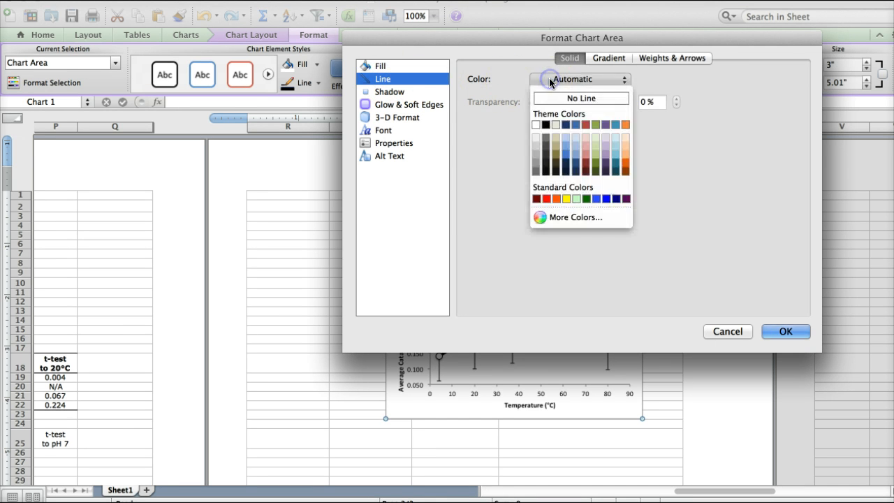
pyautogui.click(550, 100)
pyautogui.click(798, 330)
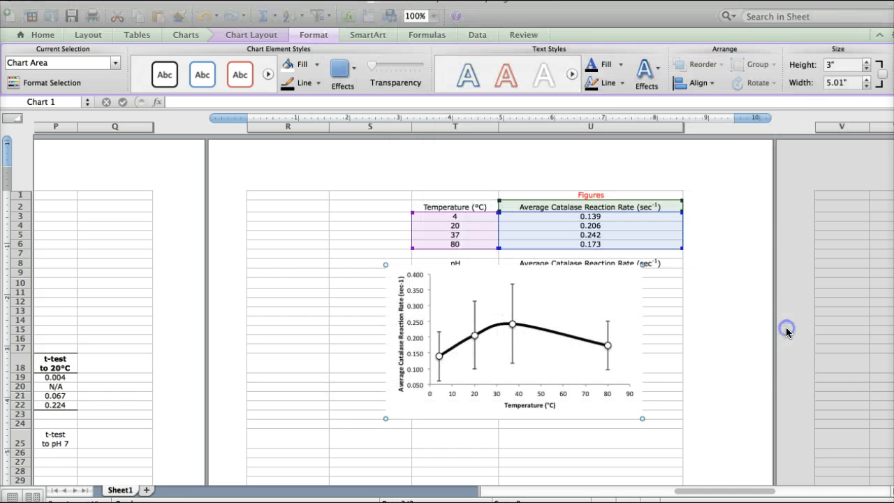
pyautogui.click(618, 451)
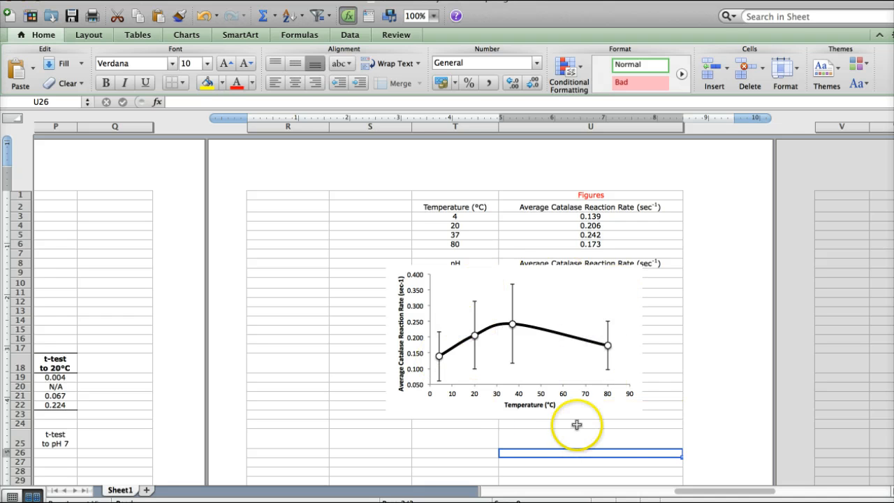
# Copy the temperature chart, switch to the Word document and paste it below the existing Figure 1 caption.
pyautogui.click(614, 412)
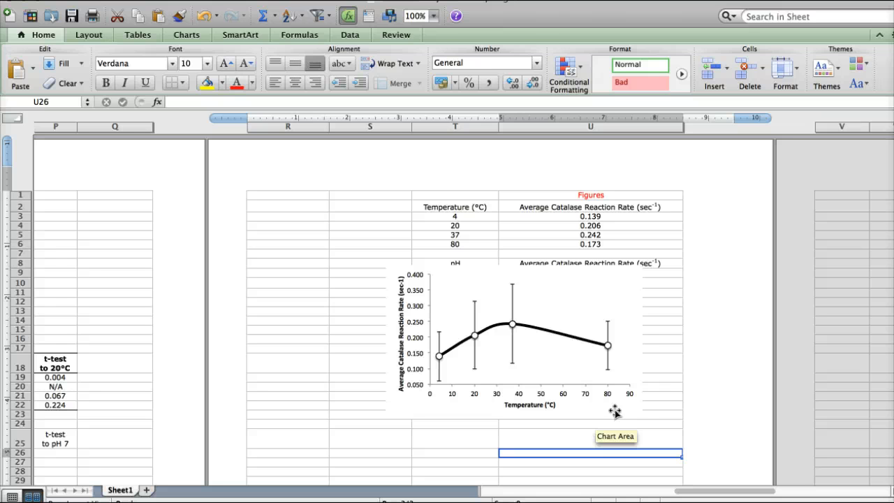
pyautogui.click(614, 411)
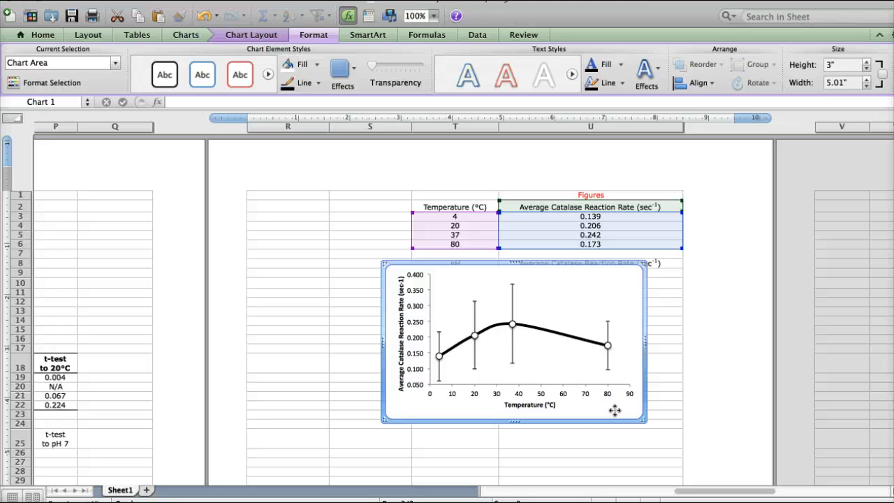
pyautogui.press('super+Tab')
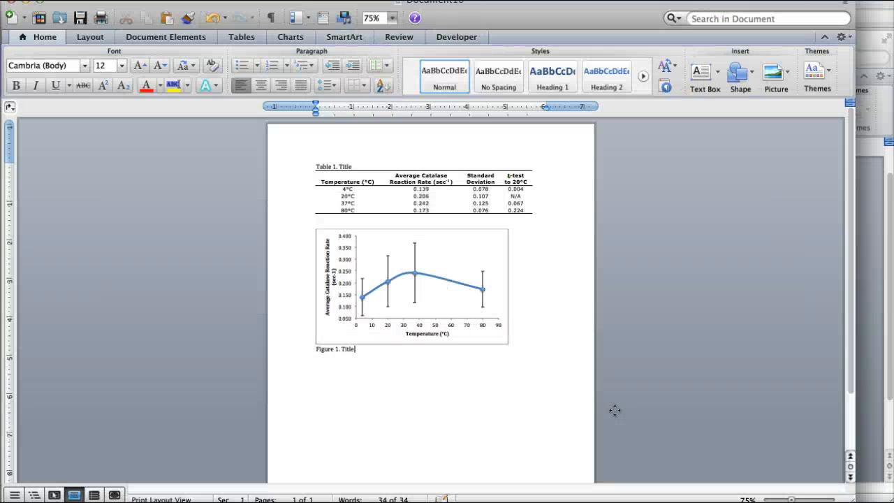
pyautogui.click(488, 361)
pyautogui.press('super+v')
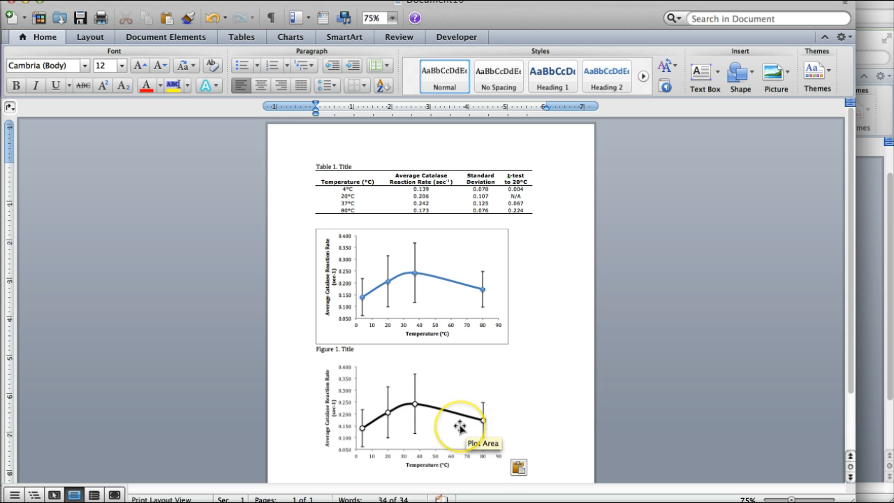
# Add the caption "Figure 1. Title" below the pasted black-and-white chart.
pyautogui.scroll(-1, 460, 422)
pyautogui.scroll(-2, 459, 426)
pyautogui.click(499, 430)
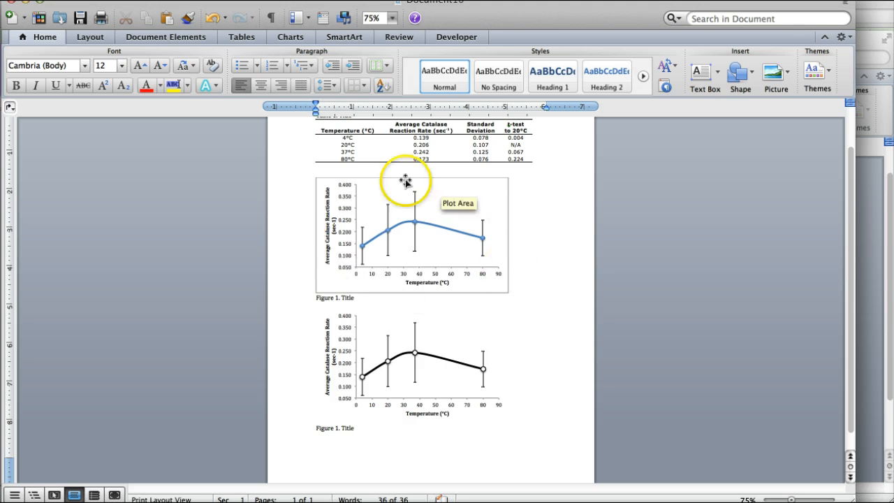
# Switch back to the Excel workbook and look over the raw data, the temperature and pH tables, and the figures section.
pyautogui.click(375, 399)
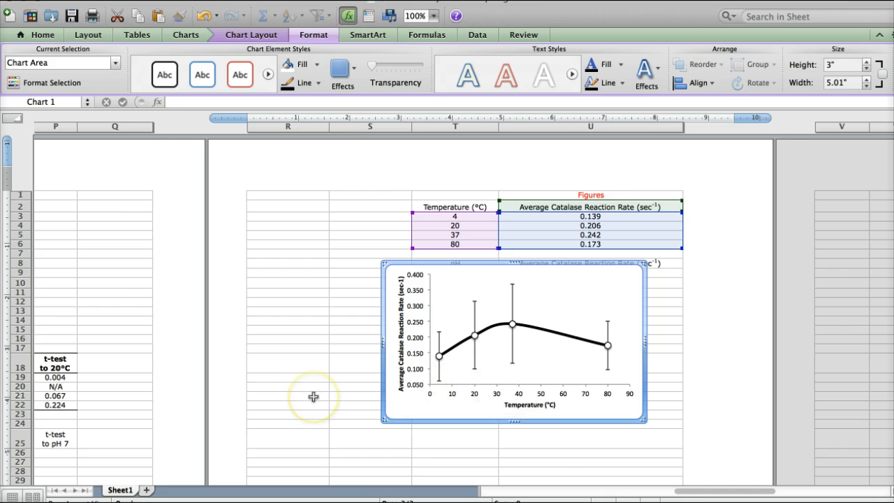
pyautogui.hscroll(-15, 313, 396)
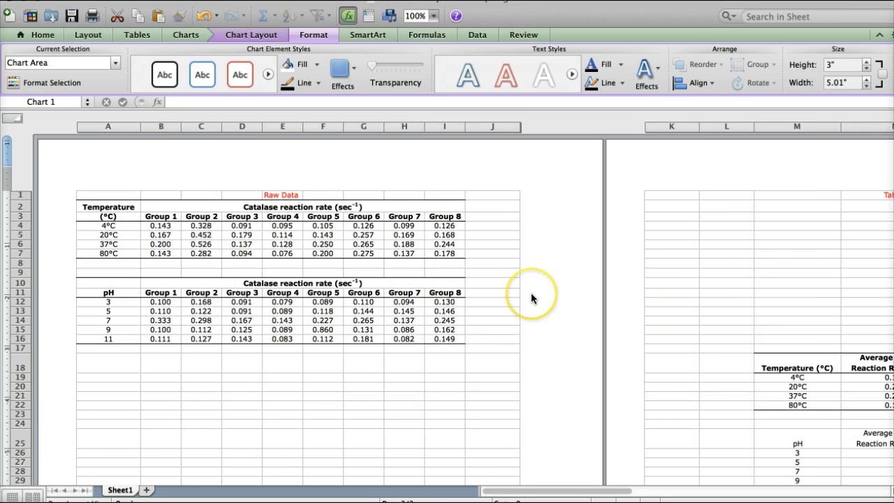
pyautogui.hscroll(3, 531, 298)
pyautogui.hscroll(6, 531, 298)
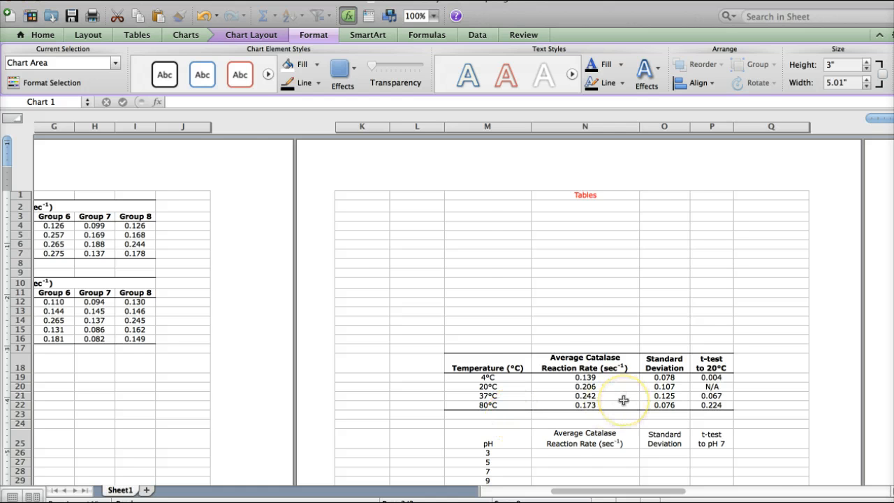
pyautogui.hscroll(2, 622, 400)
pyautogui.hscroll(10, 622, 401)
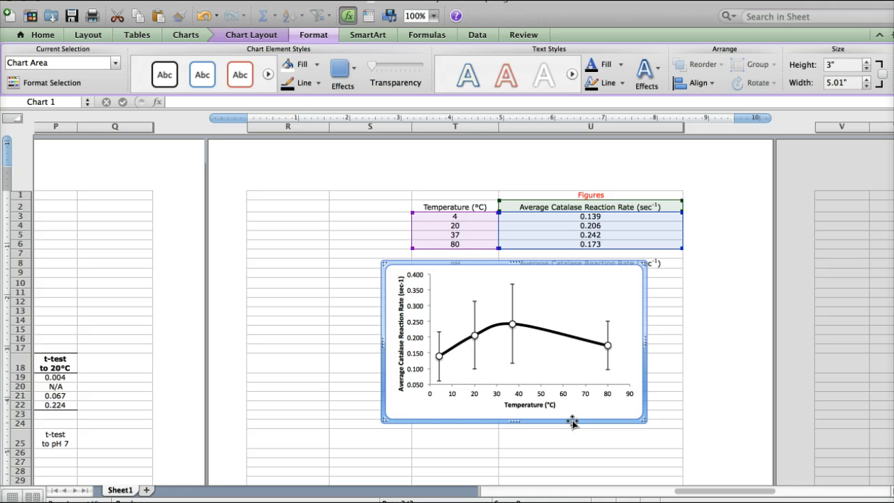
pyautogui.hscroll(-15, 461, 411)
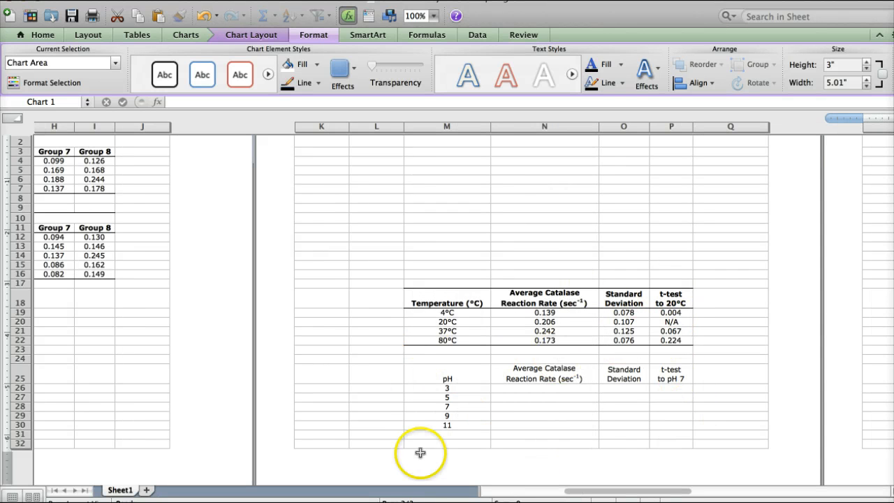
pyautogui.hscroll(3, 559, 375)
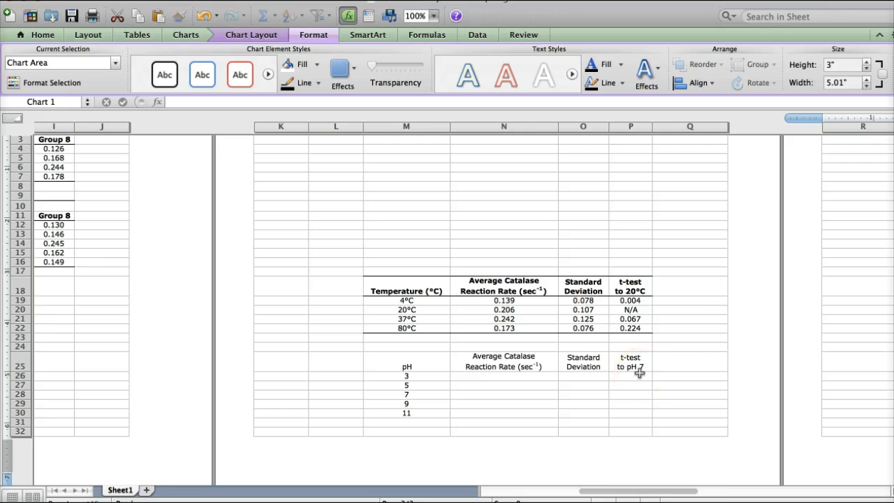
pyautogui.hscroll(10, 639, 373)
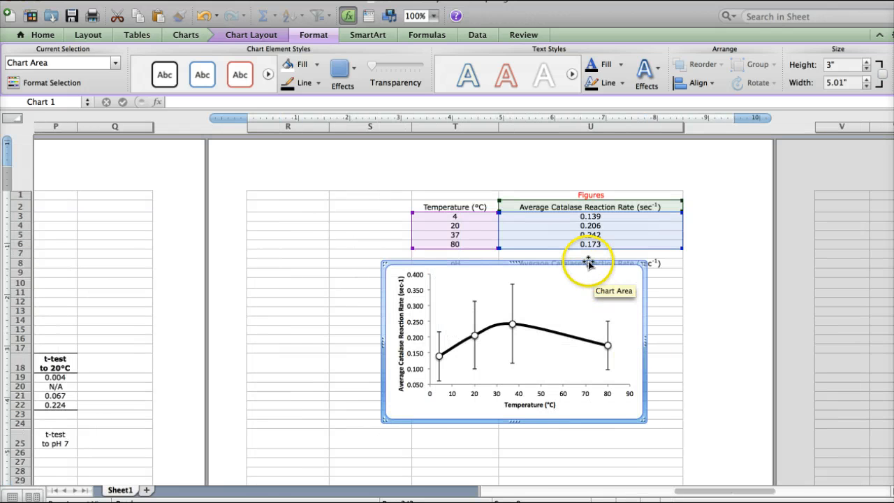
# Move the temperature chart down below the pH figure data so that it starts at about row 14 in columns T and U.
pyautogui.moveTo(588, 261); pyautogui.dragTo(589, 374)
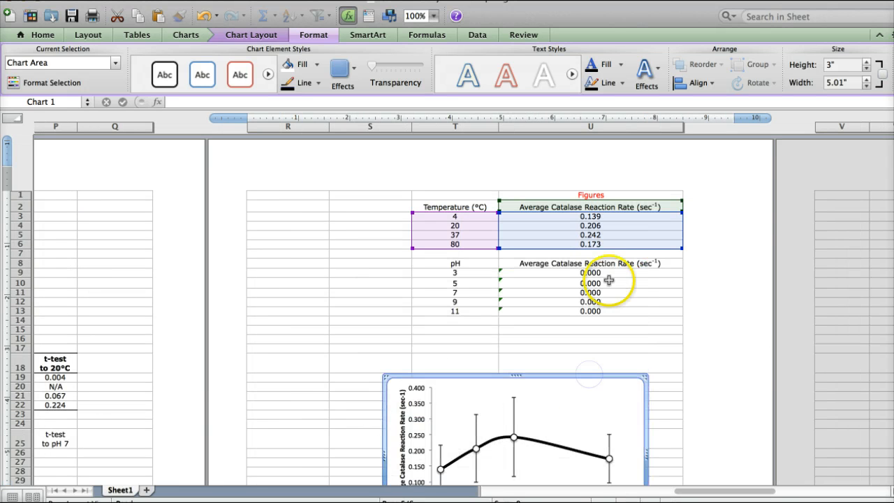
pyautogui.click(525, 370)
pyautogui.click(523, 385)
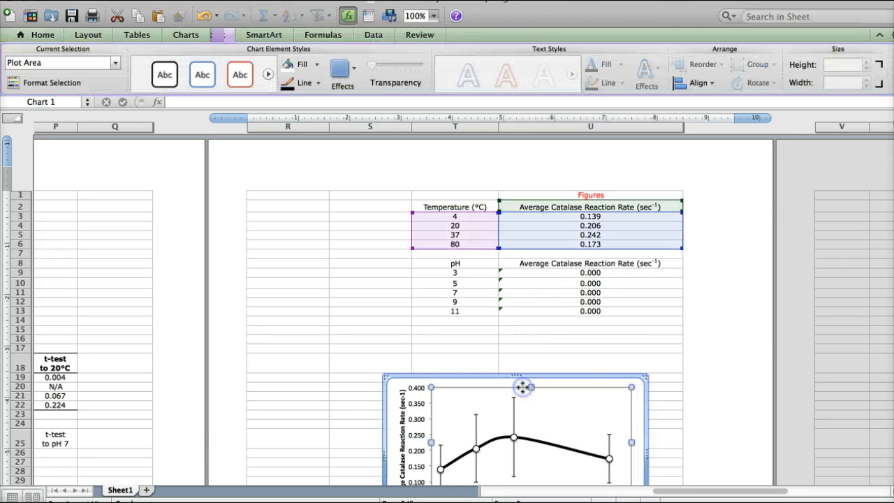
pyautogui.moveTo(520, 376); pyautogui.dragTo(551, 319)
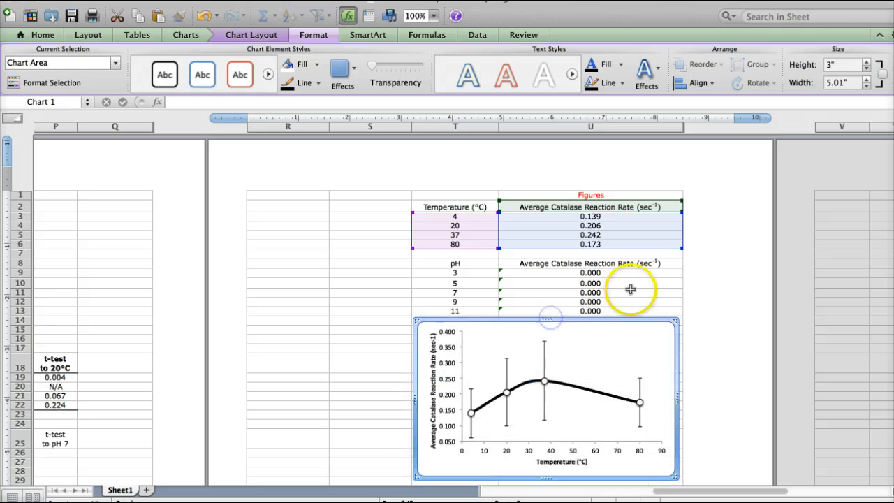